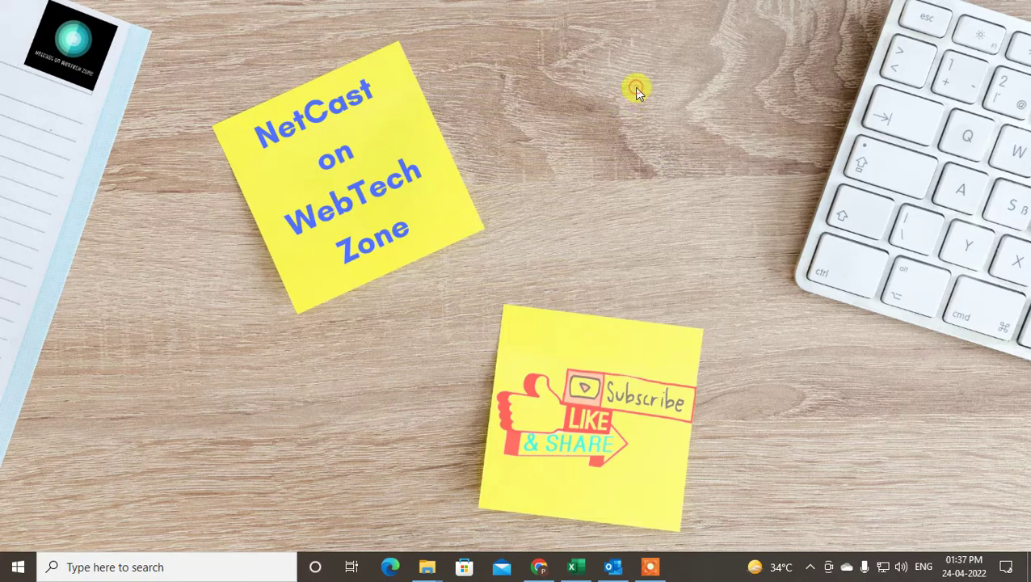
Refresh the desktop and launch Microsoft Outlook.
right_click(634, 87)
click(681, 136)
click(613, 566)
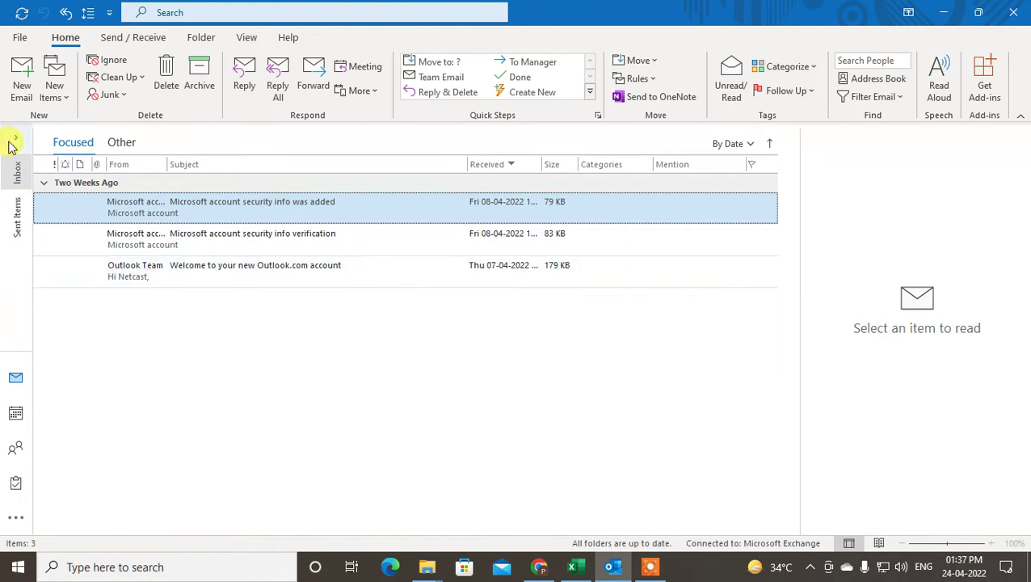
Switch to the April 2022 month calendar and select Wednesday 30 March.
click(14, 142)
mouse_move(52, 517)
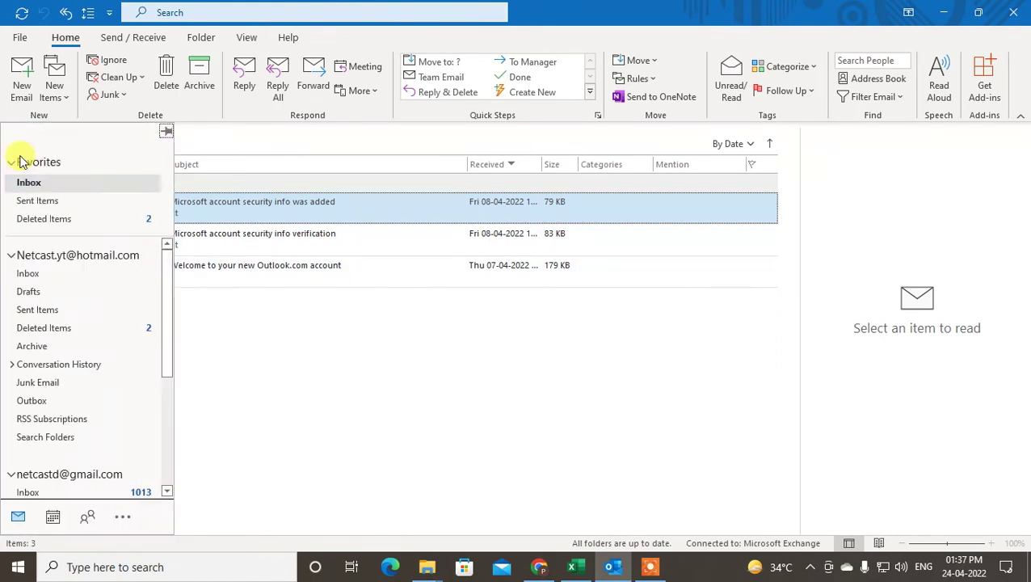
click(50, 519)
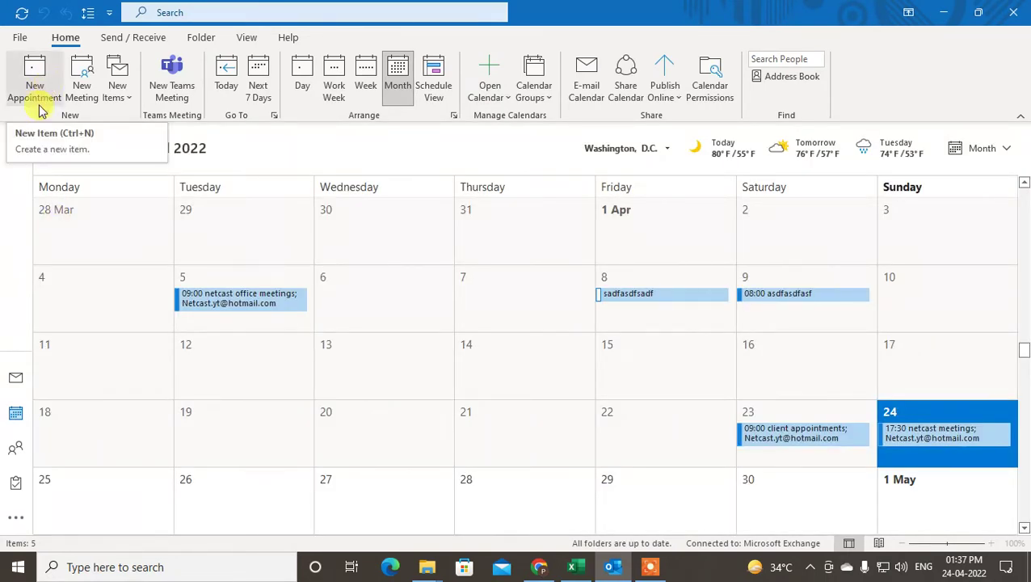
click(388, 219)
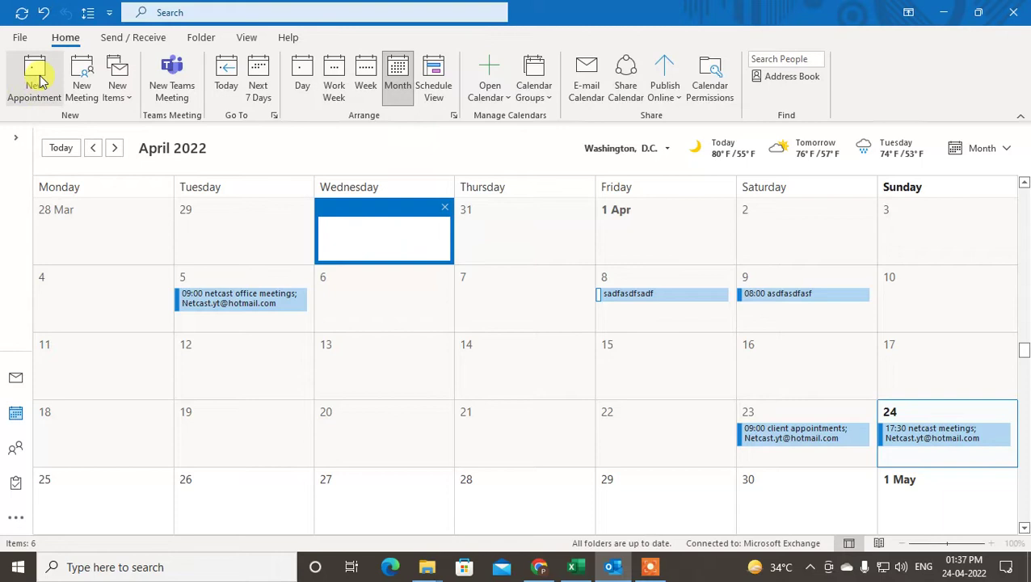
click(399, 259)
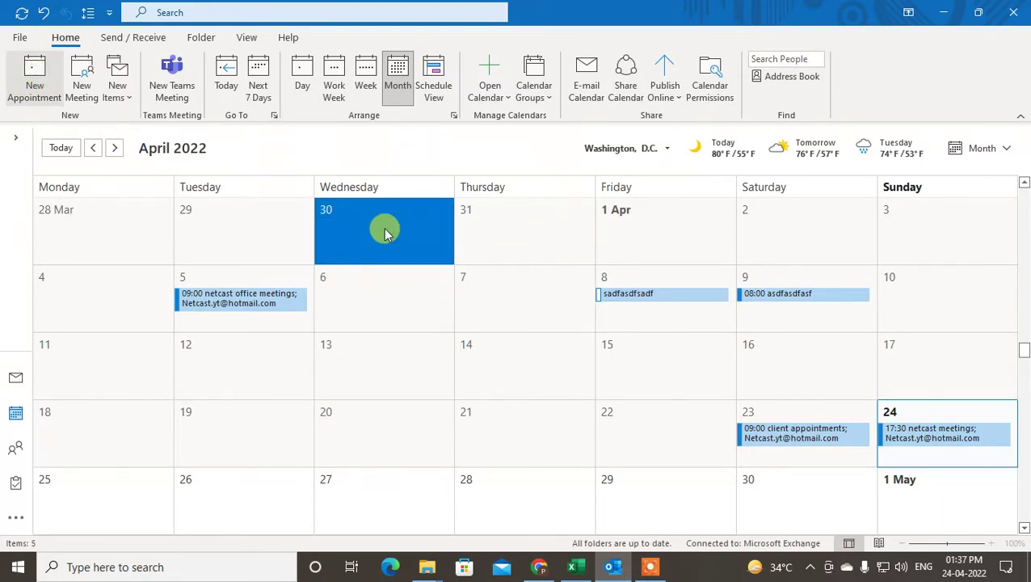
Create a 30 March 09:00–09:30 appointment 'appointment with client' in Mumbai, notes 'asdf sadf'.
double_click(384, 232)
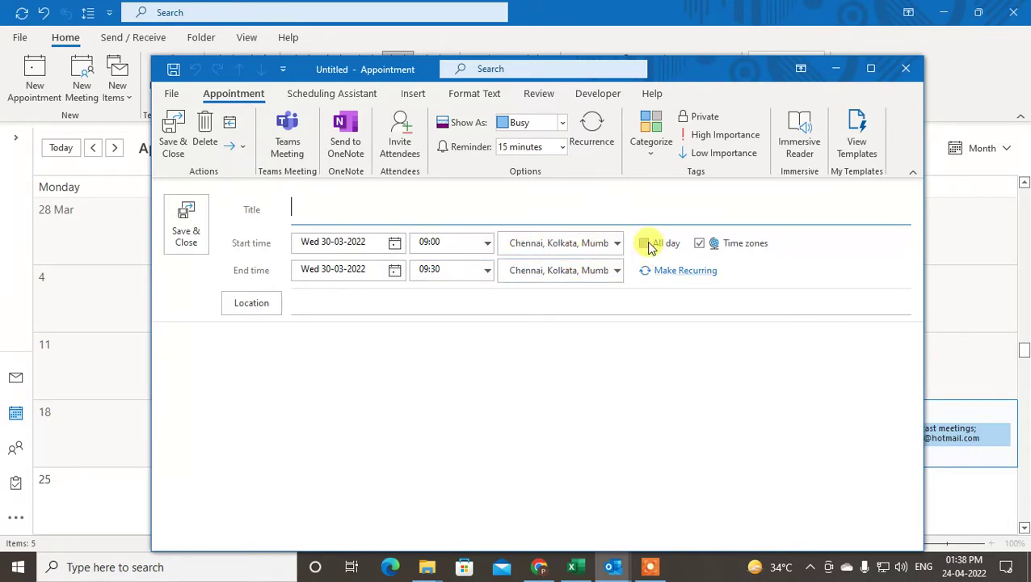
click(290, 209)
text(appointment with client)
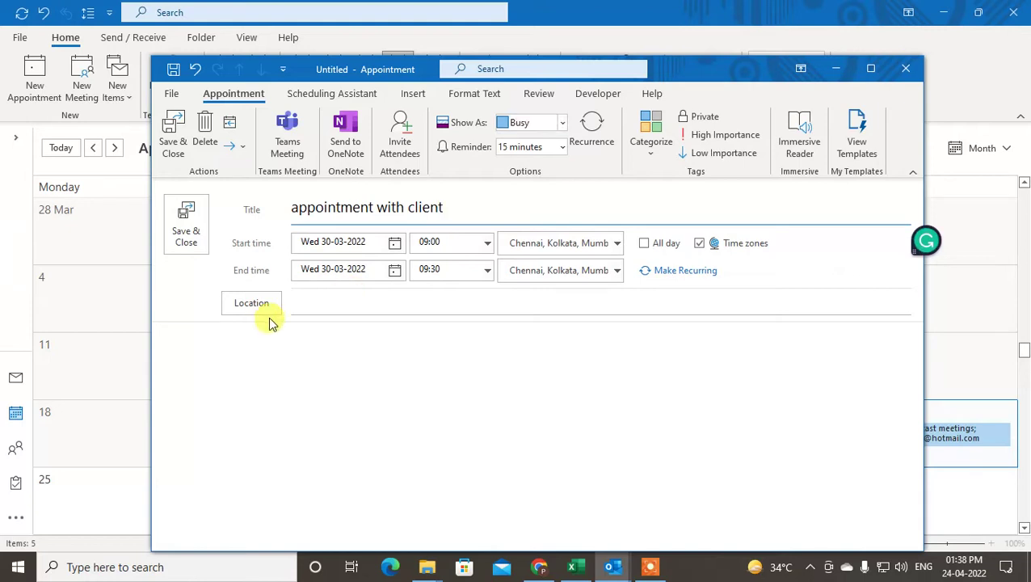
click(304, 301)
text(mumbai)
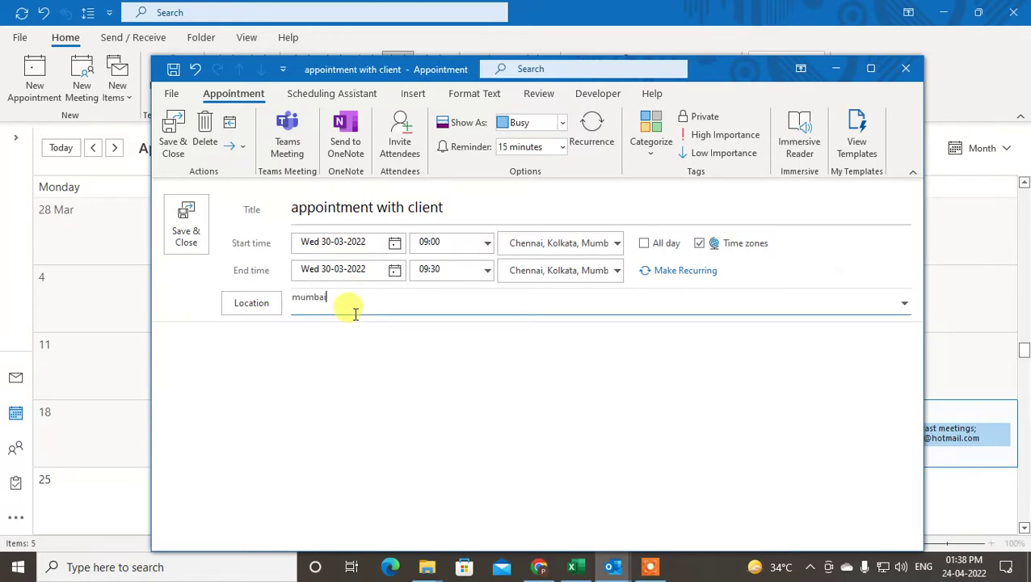
key(Tab)
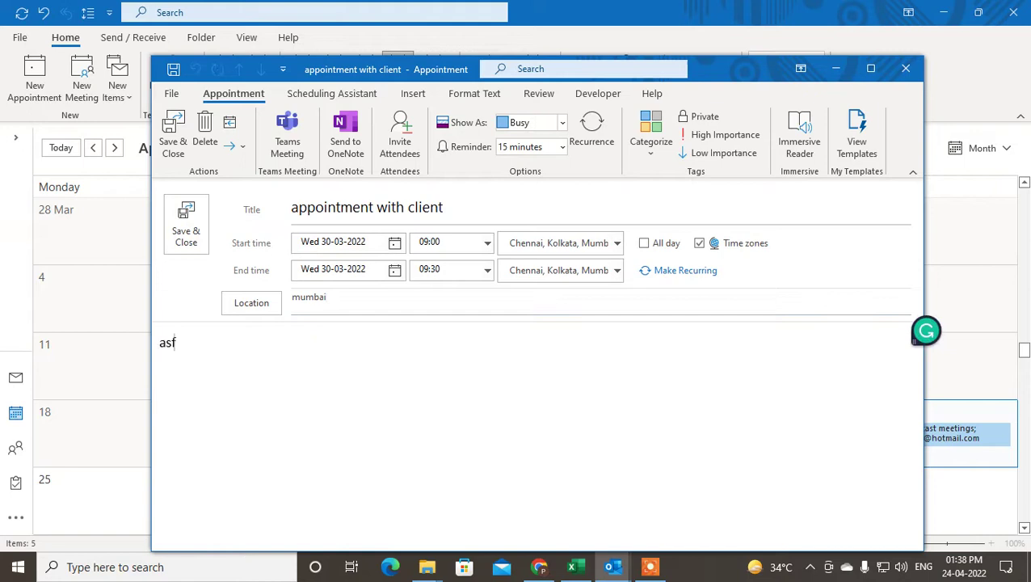
text(asdf sadf)
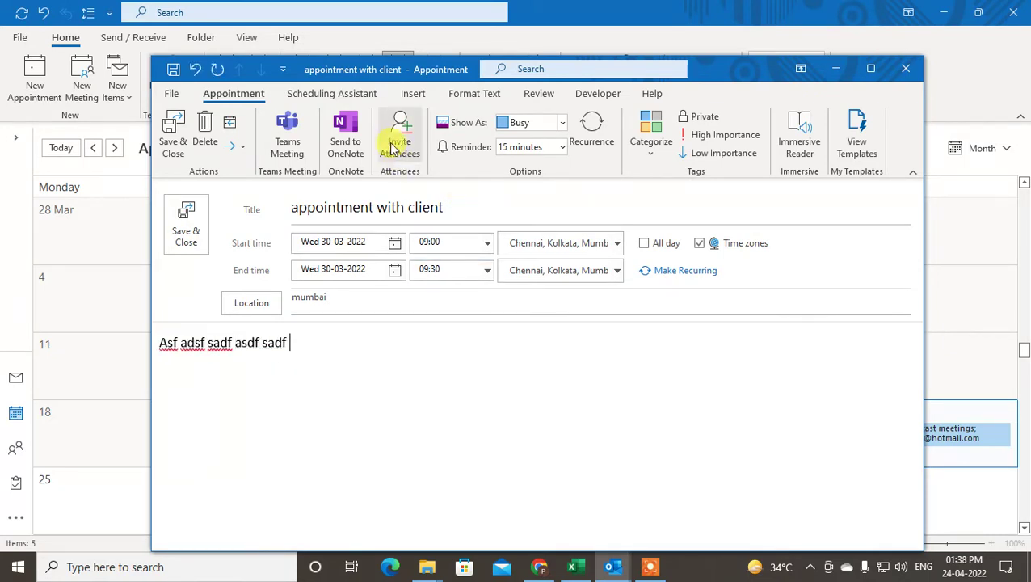
Invite a suggested contact as required attendee and netcast 2 as optional attendee.
click(402, 141)
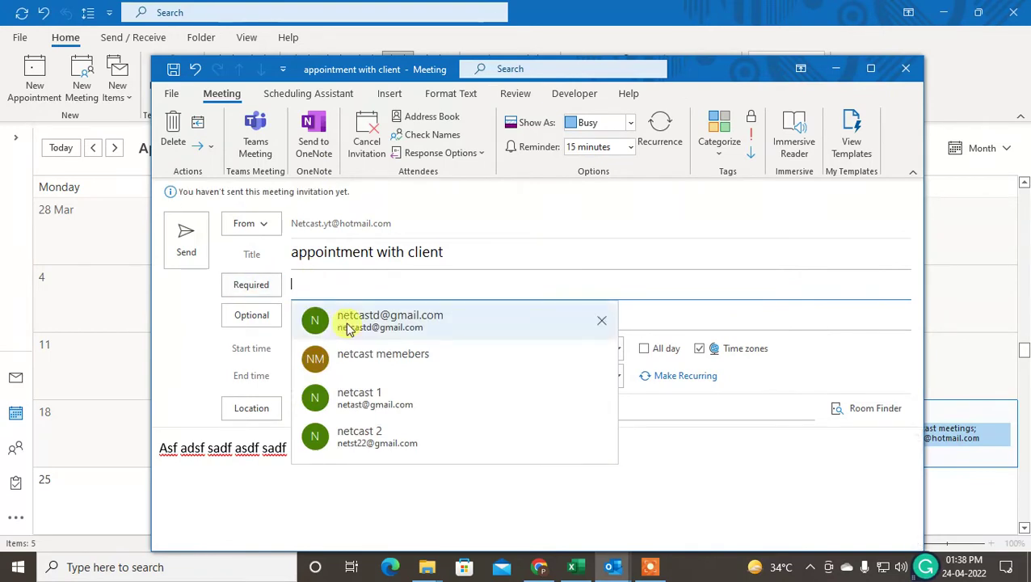
click(341, 315)
click(260, 314)
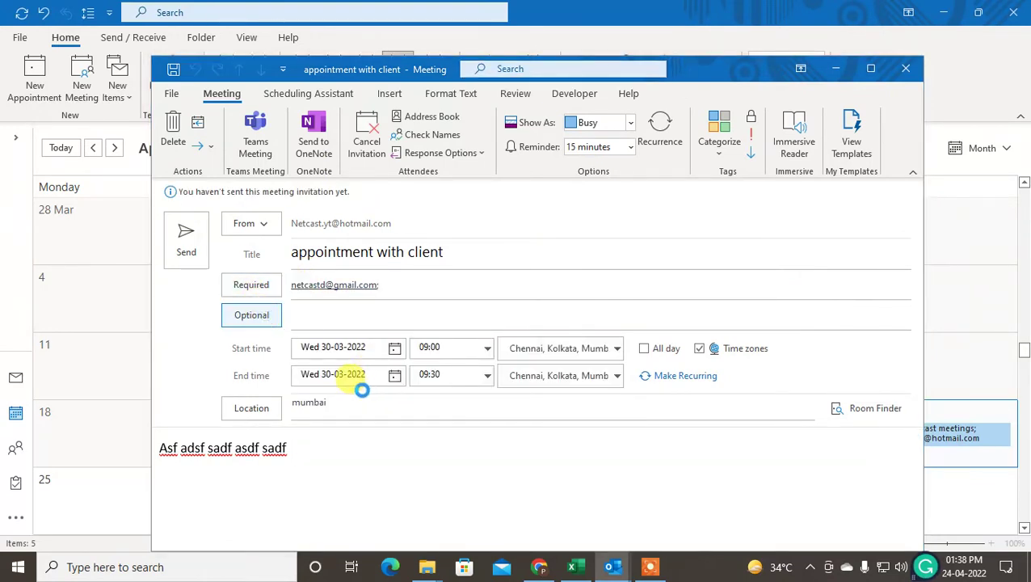
double_click(347, 242)
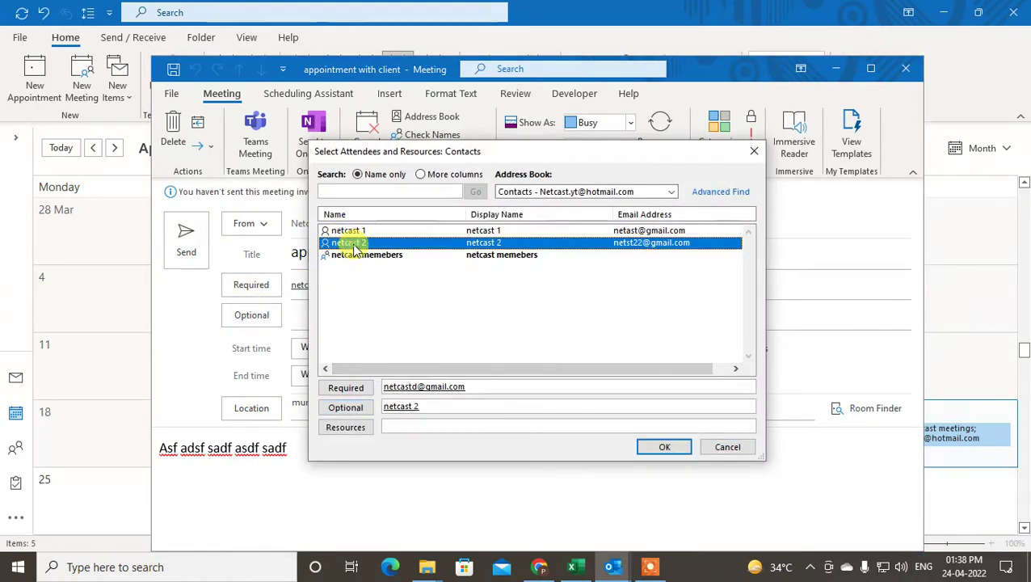
click(660, 444)
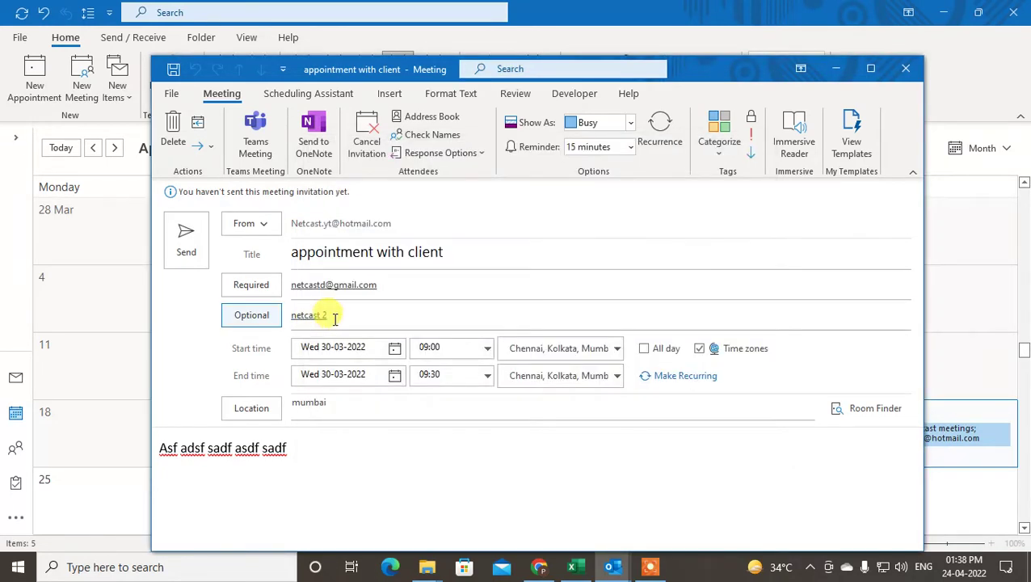
click(629, 147)
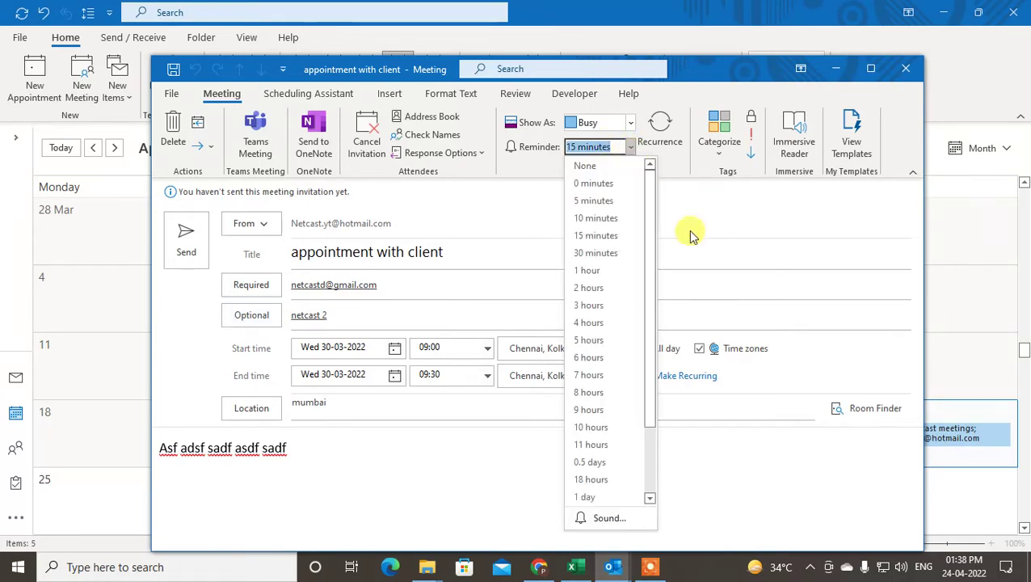
click(626, 239)
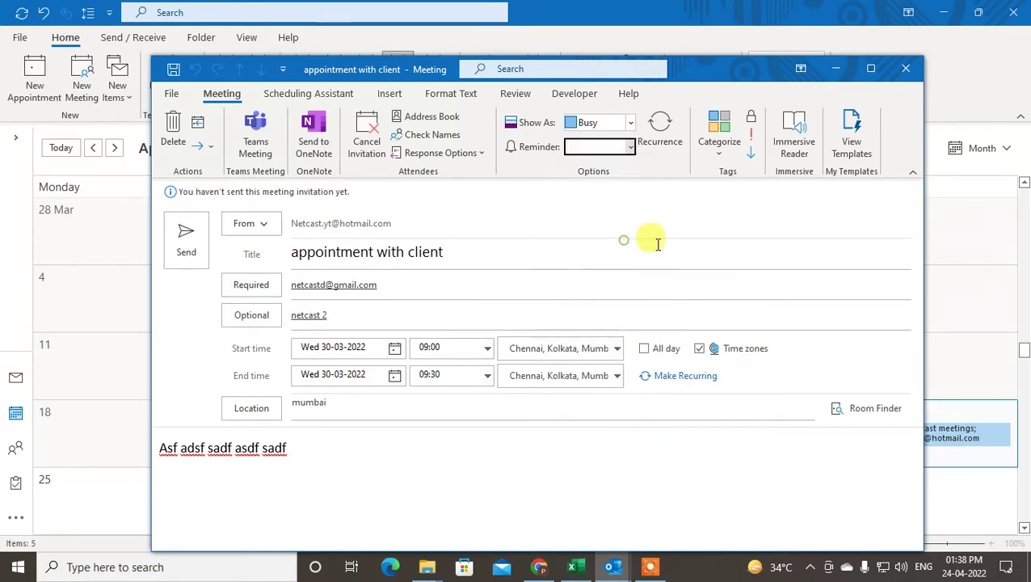
click(663, 134)
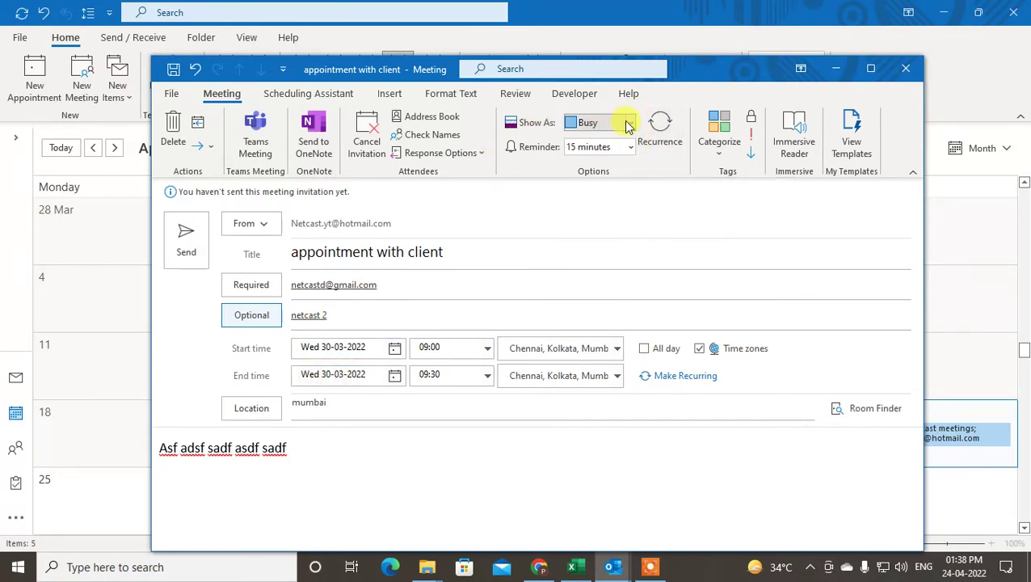
click(630, 123)
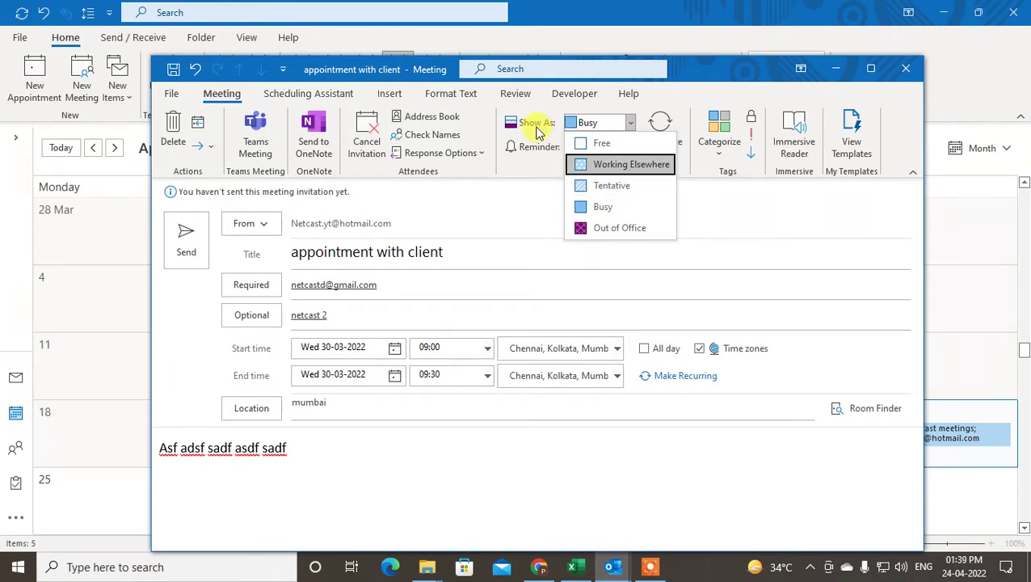
click(606, 206)
click(618, 122)
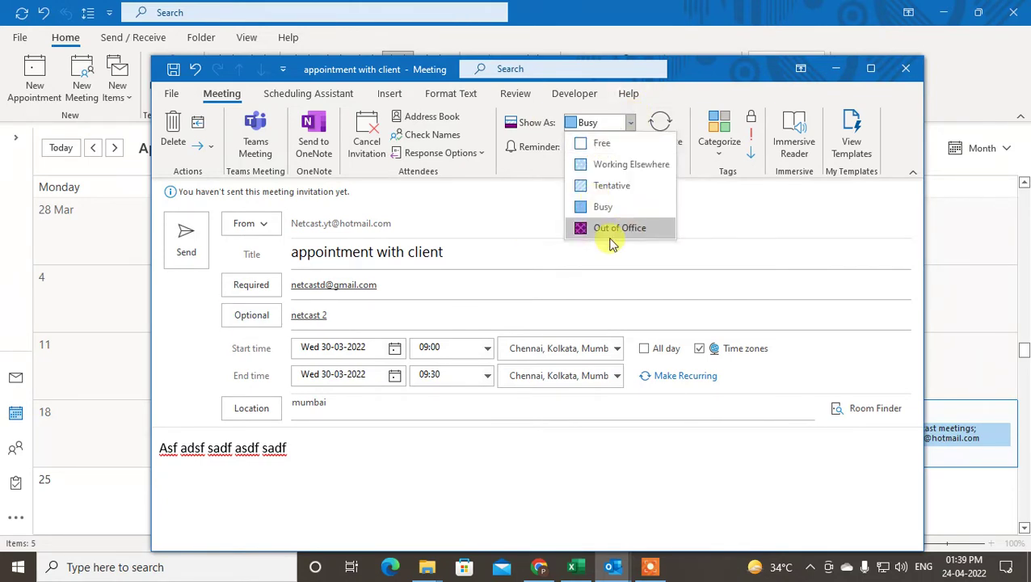
click(598, 143)
click(630, 122)
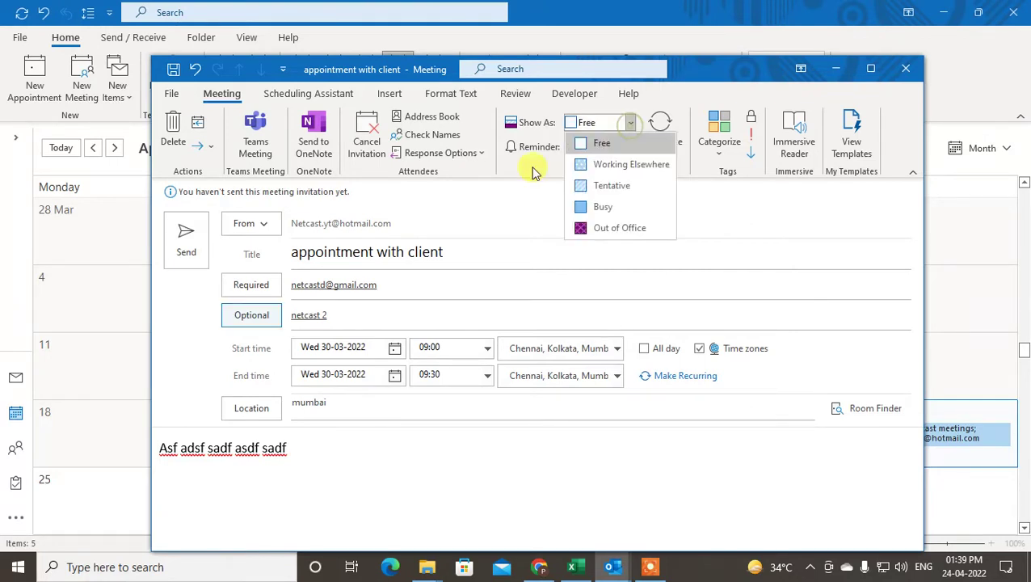
click(608, 207)
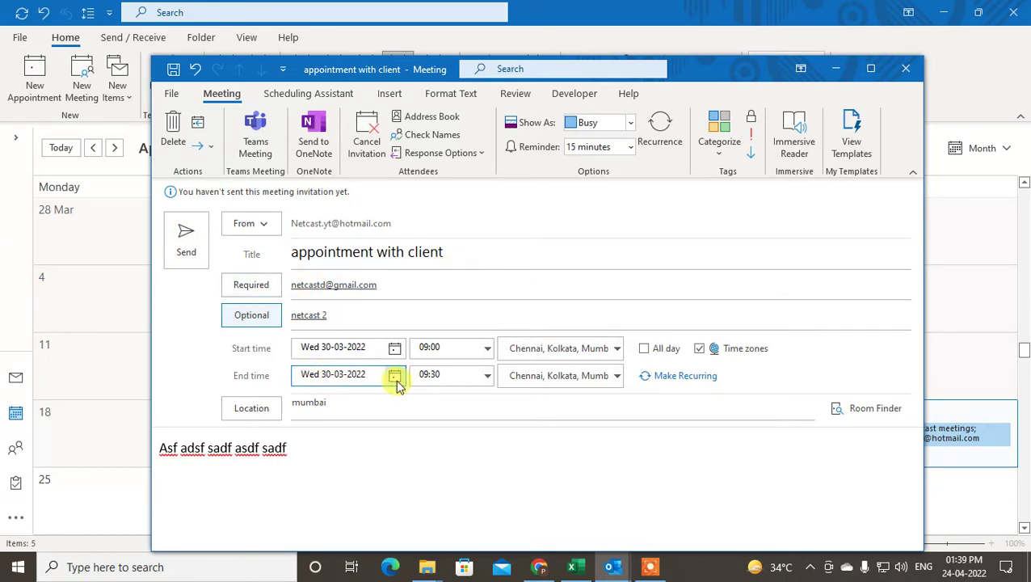
Close the client meeting, discarding it without saving changes.
click(904, 69)
click(542, 329)
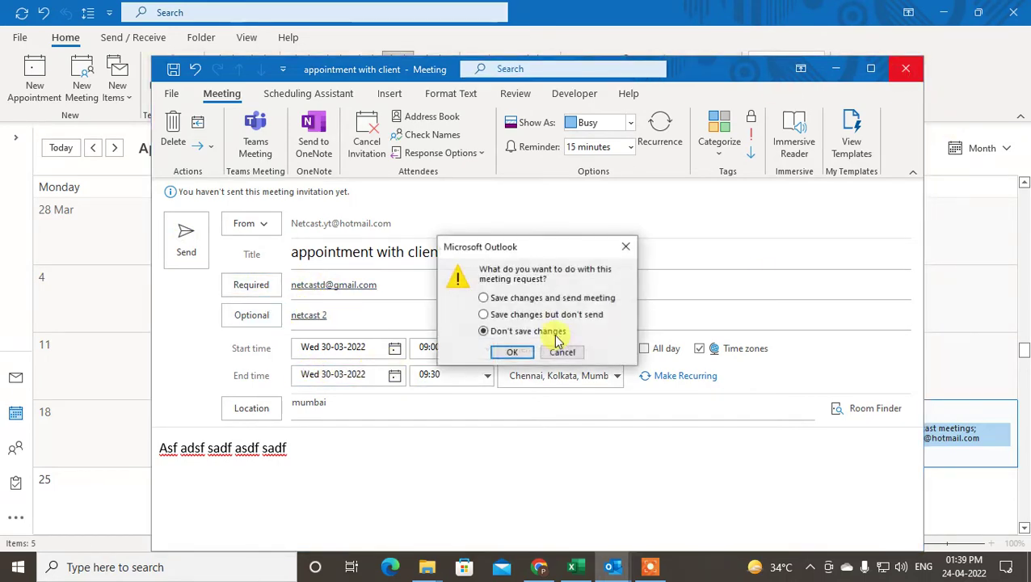
click(517, 352)
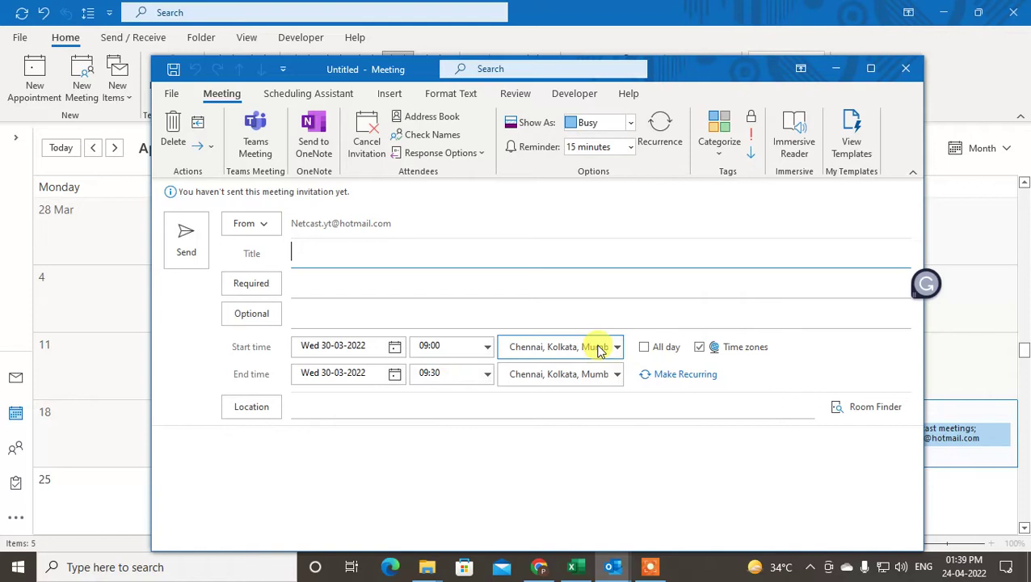
click(644, 349)
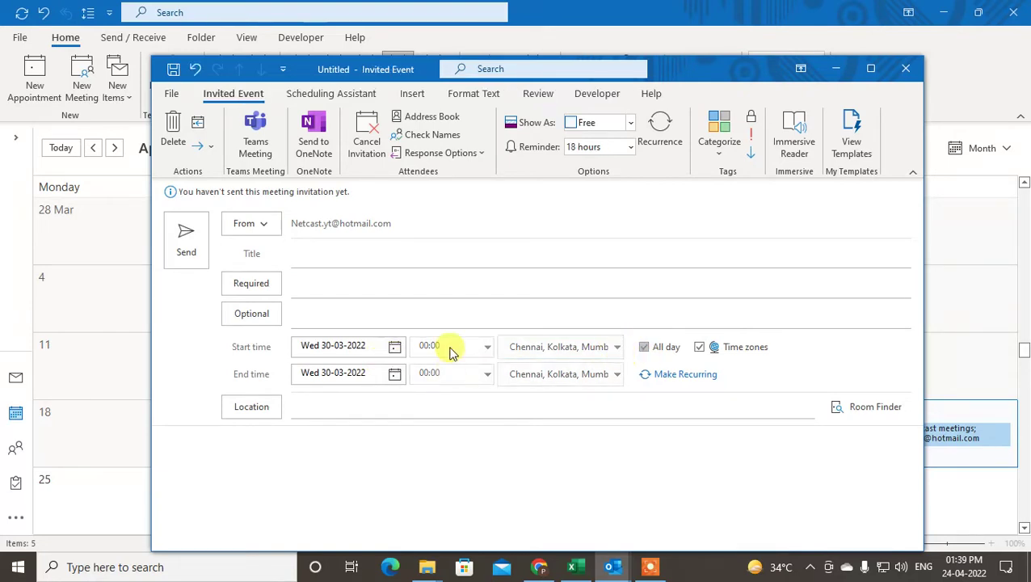
click(644, 349)
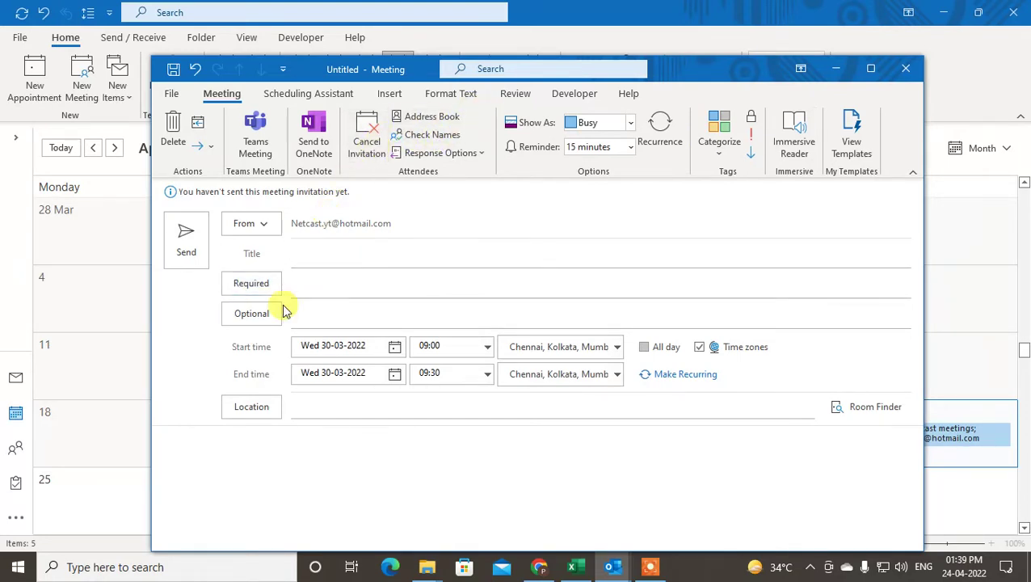
Re-enable invitations and add a suggested contact and the netcast members group as required.
click(366, 138)
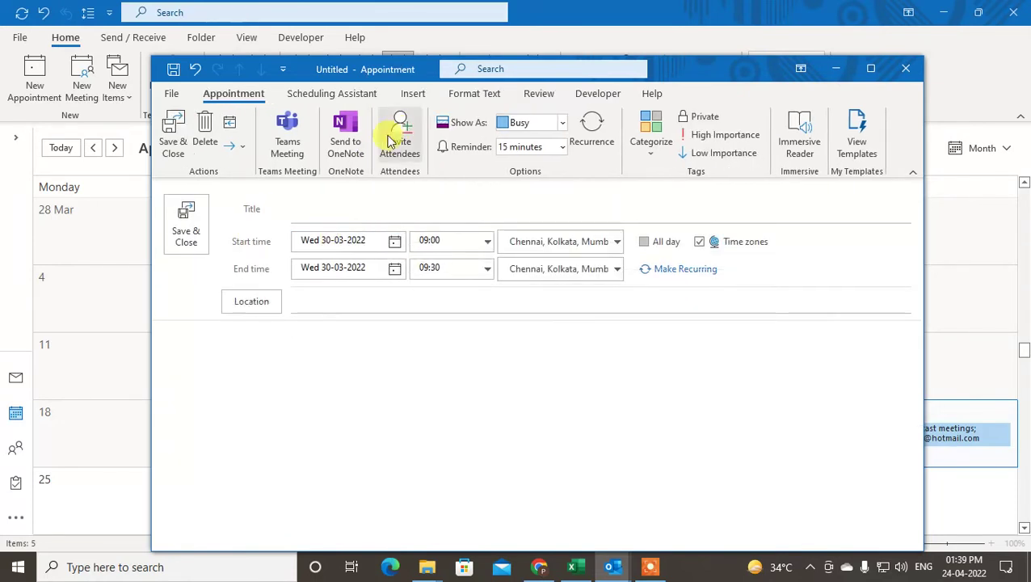
click(408, 129)
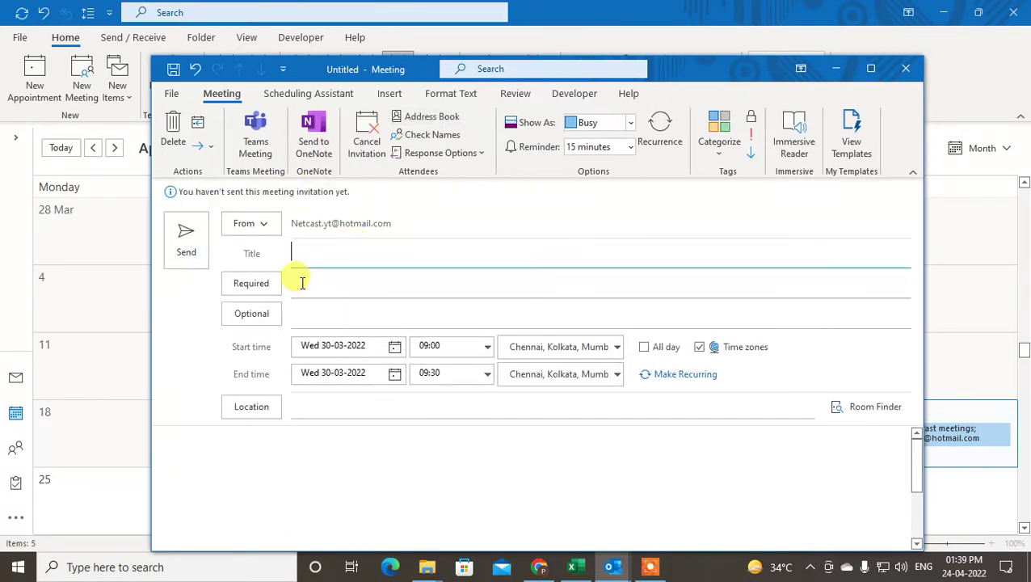
click(323, 282)
click(327, 315)
click(410, 279)
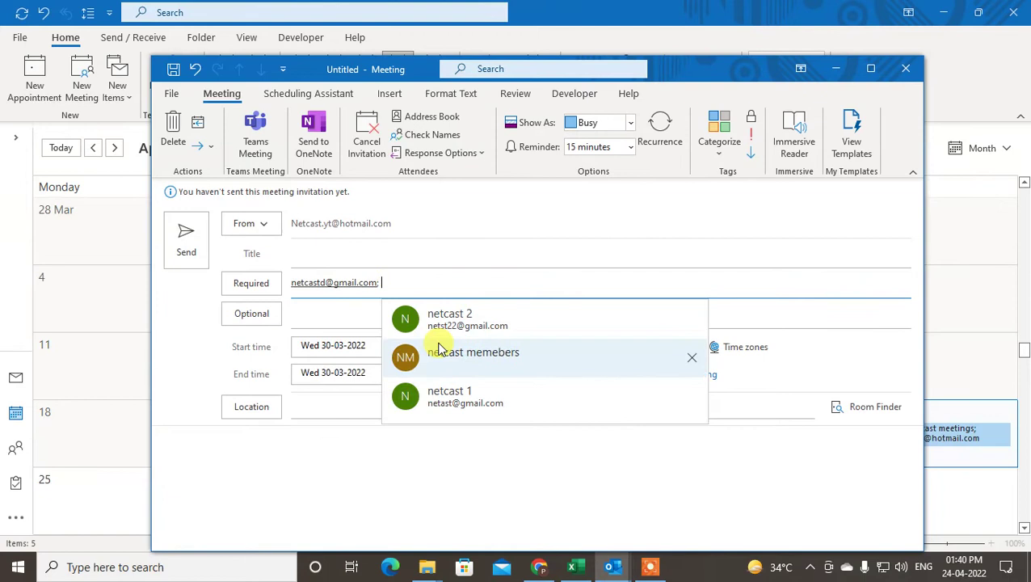
click(414, 353)
Add netcast 2 from the Contacts address book as a required attendee.
click(251, 282)
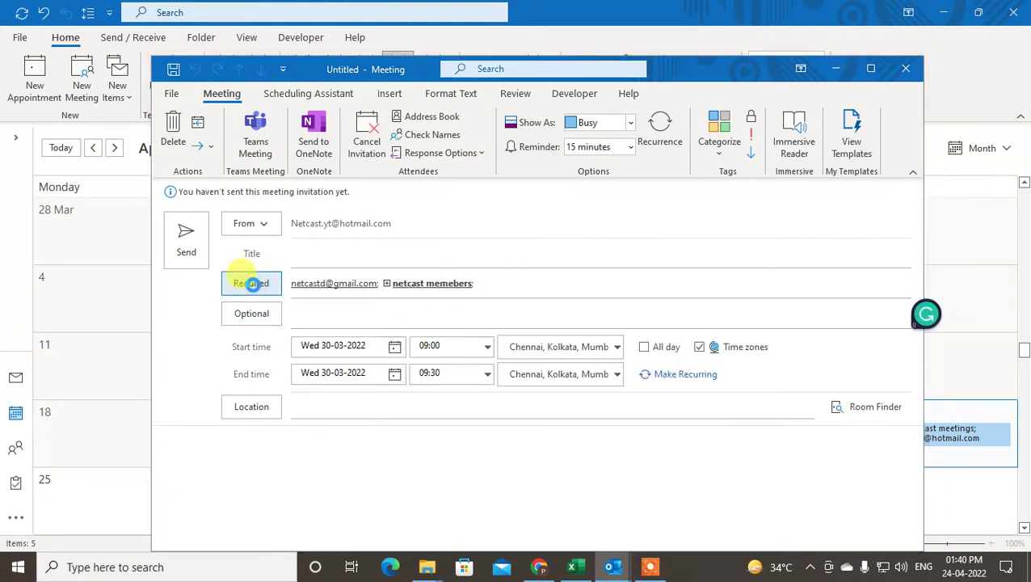
click(355, 243)
click(581, 192)
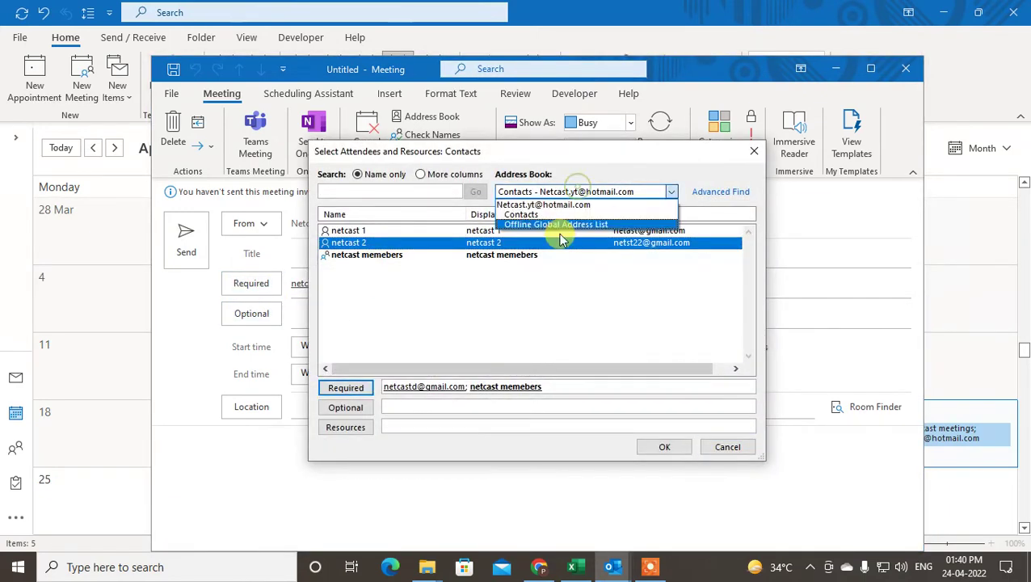
click(556, 224)
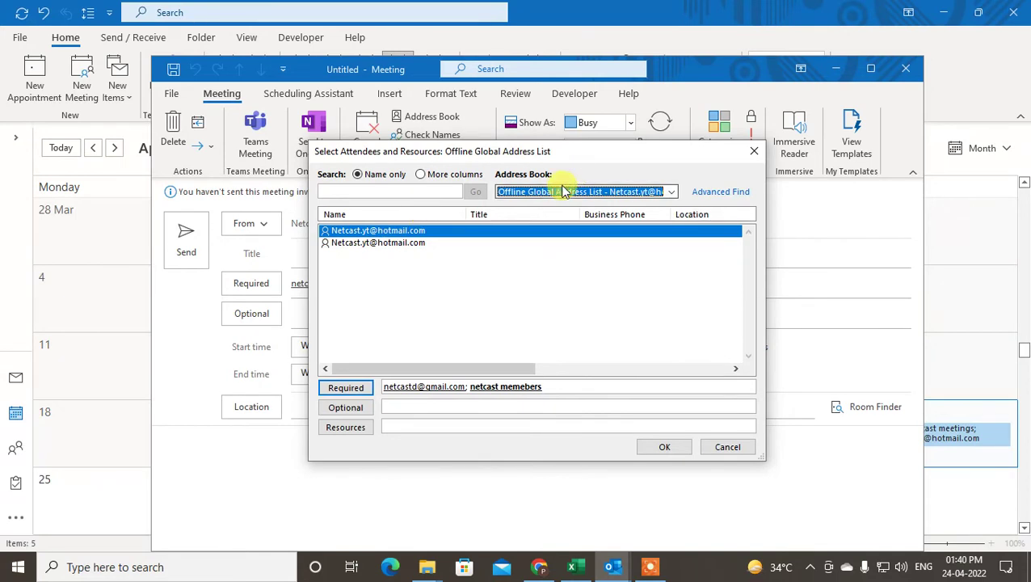
click(614, 191)
click(526, 216)
double_click(359, 243)
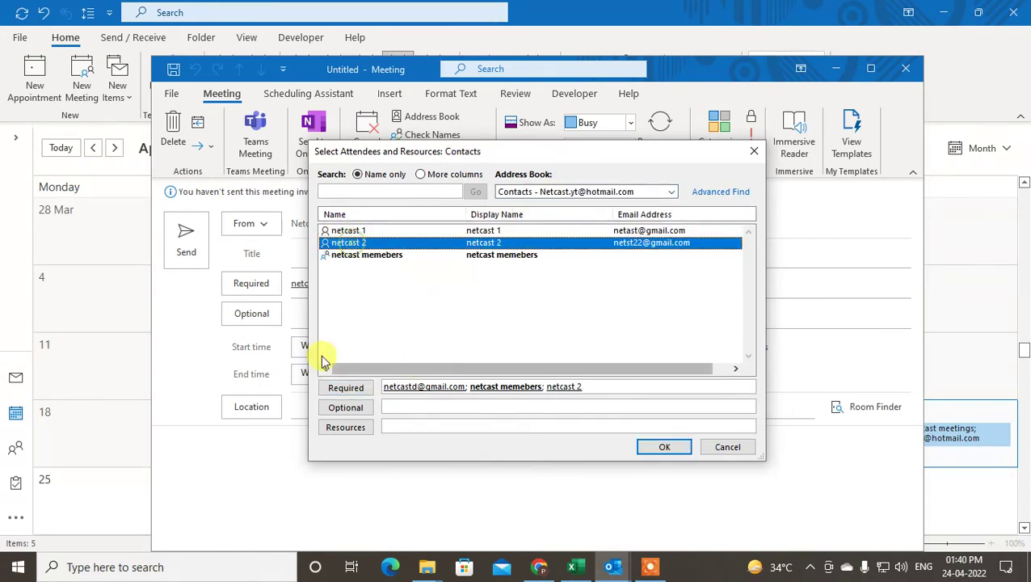
click(654, 446)
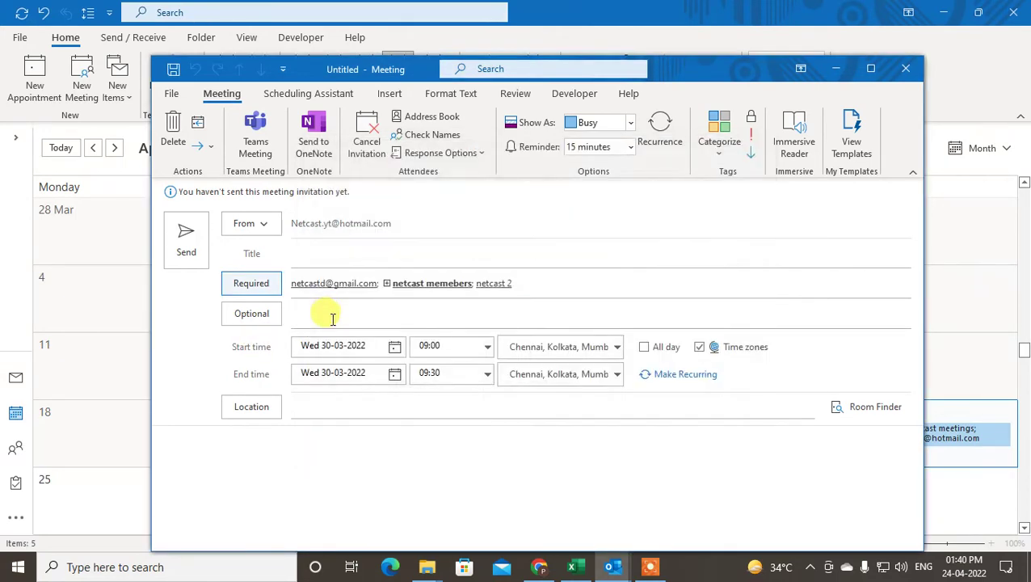
Add two suggested contacts as optional attendees.
click(332, 319)
click(335, 345)
click(459, 311)
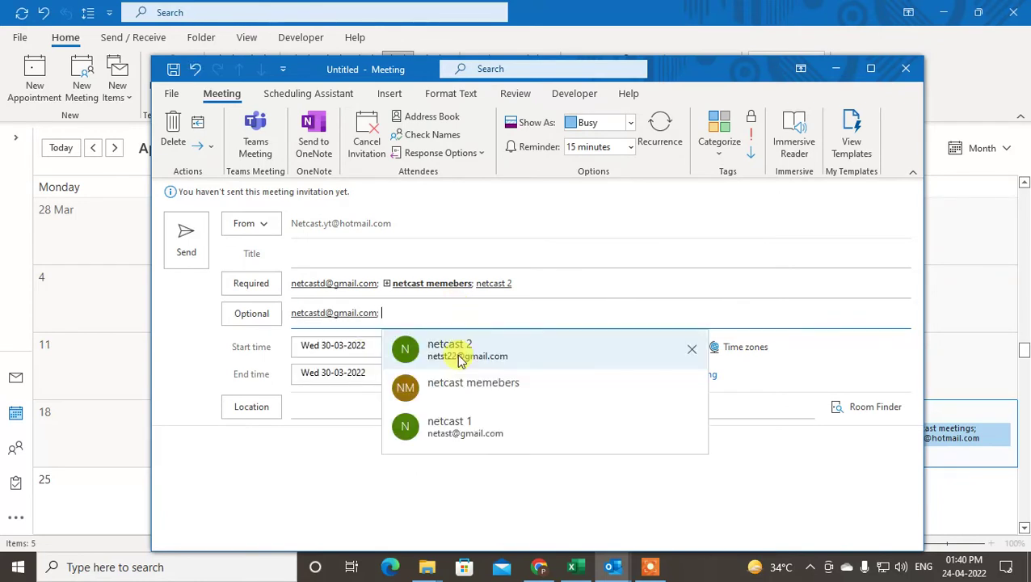
click(437, 355)
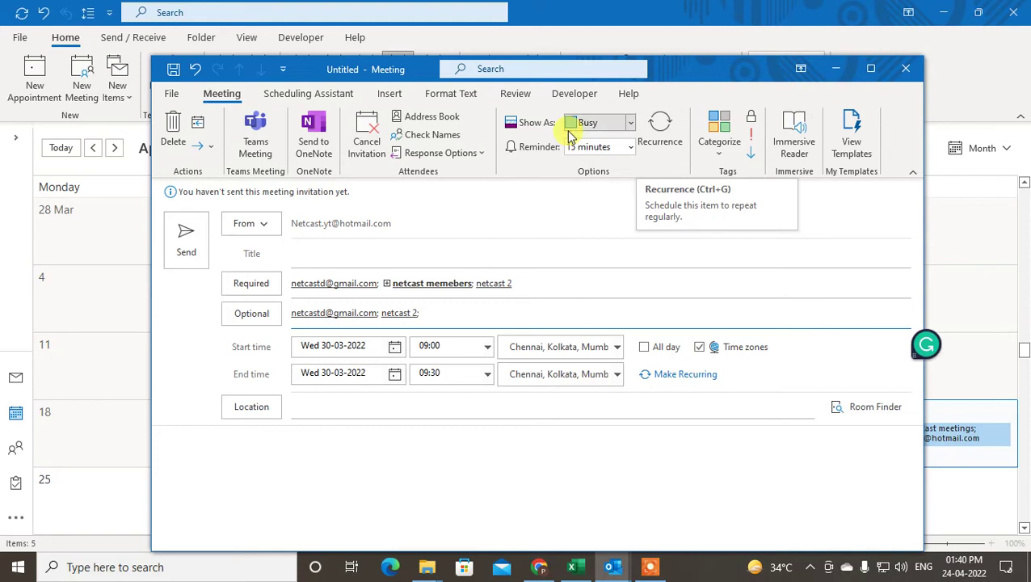
Keep the 15 minutes reminder, then close the meeting request without saving.
click(630, 147)
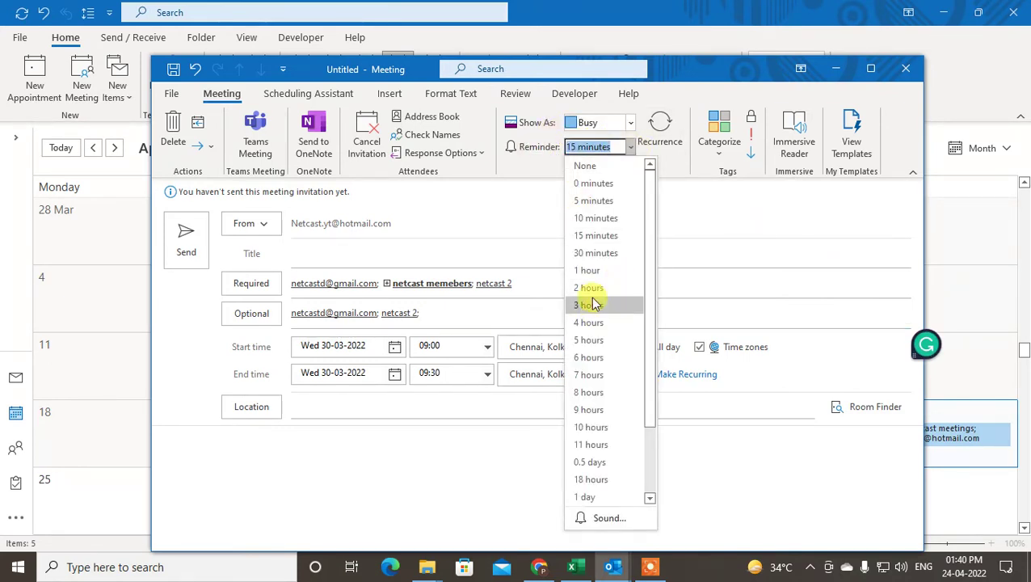
click(453, 203)
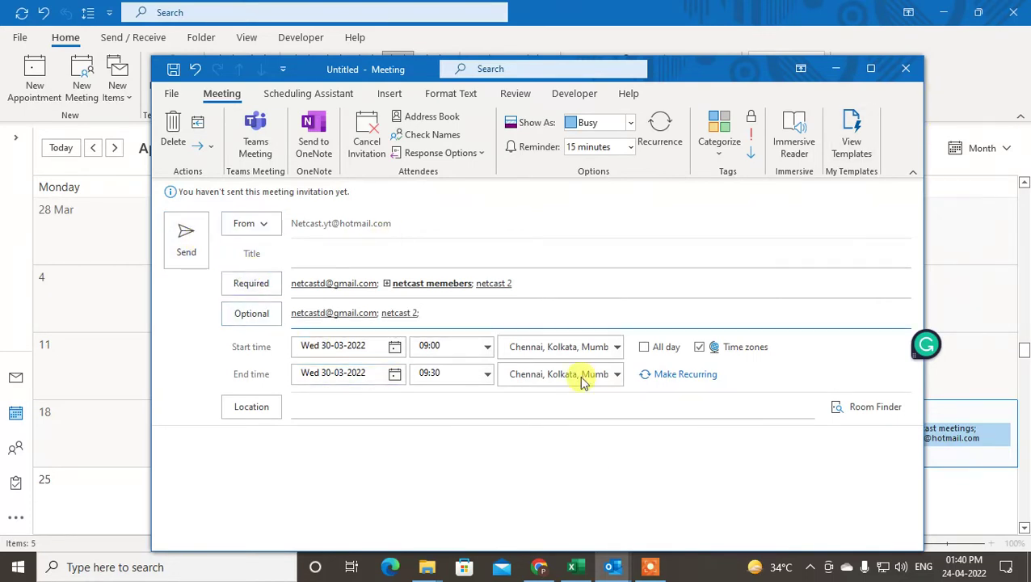
click(908, 69)
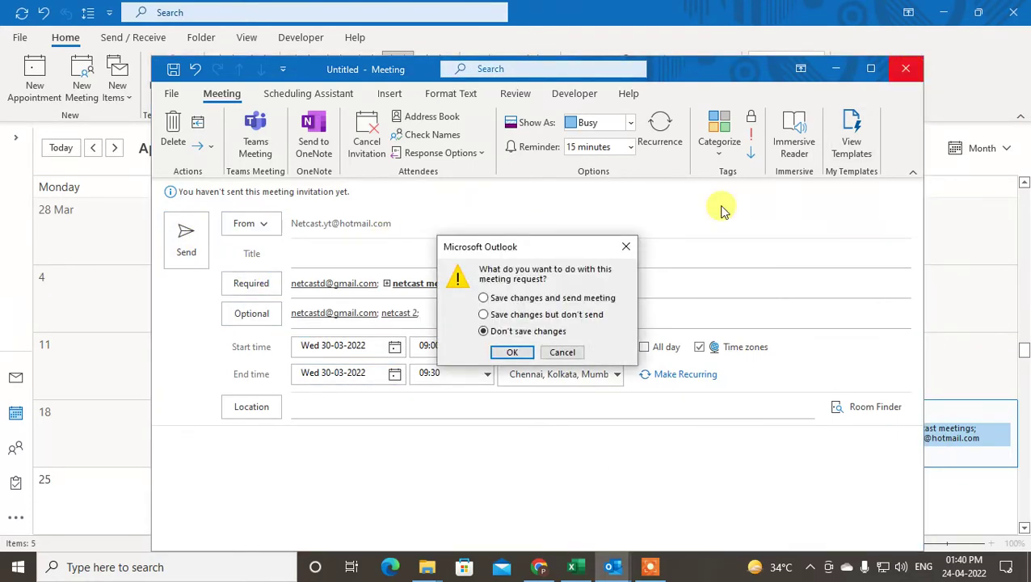
click(517, 351)
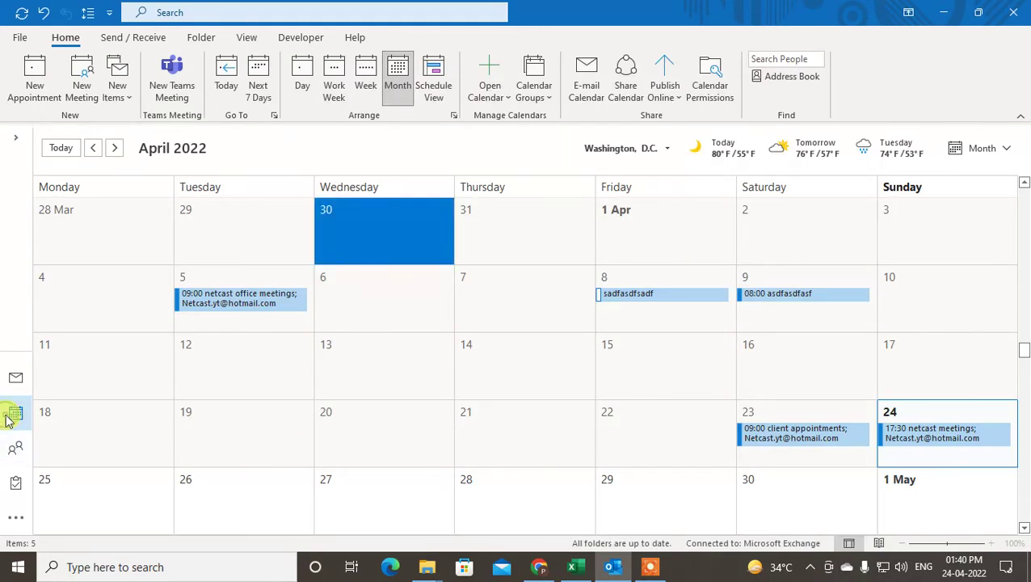
Tick Birthdays under My Calendars beside Calendar, with UK holidays unticked.
click(16, 139)
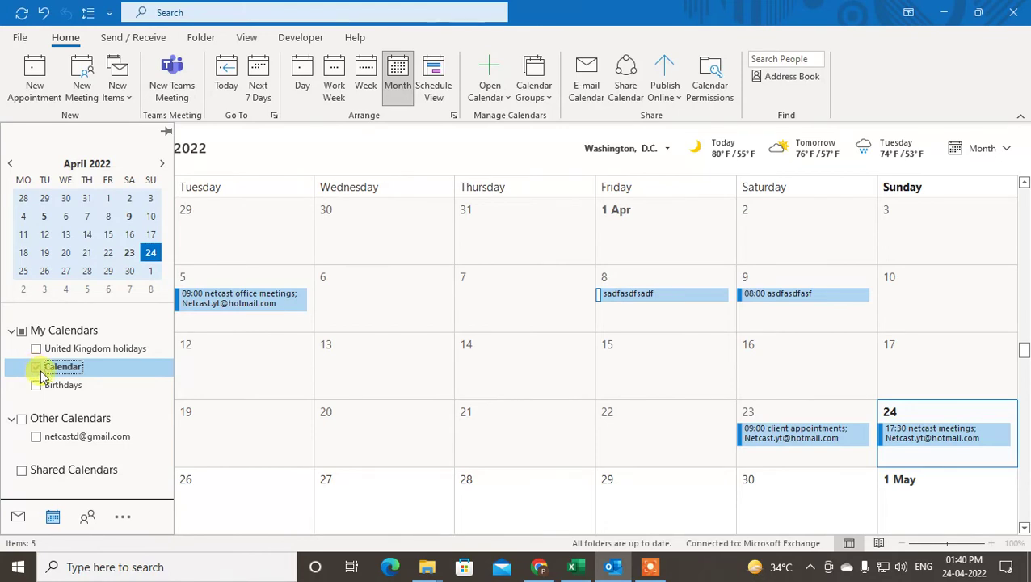
click(36, 384)
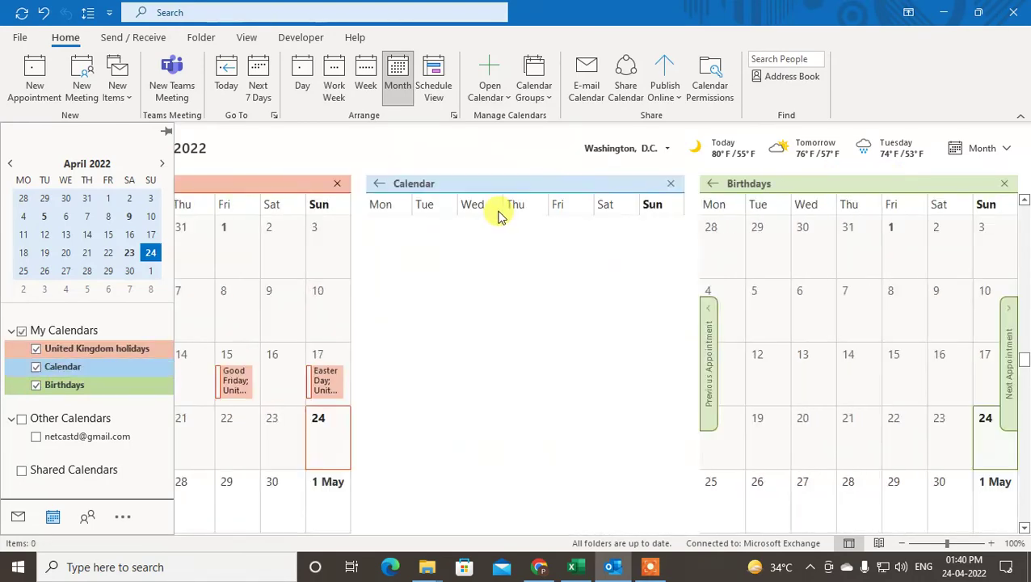
click(36, 350)
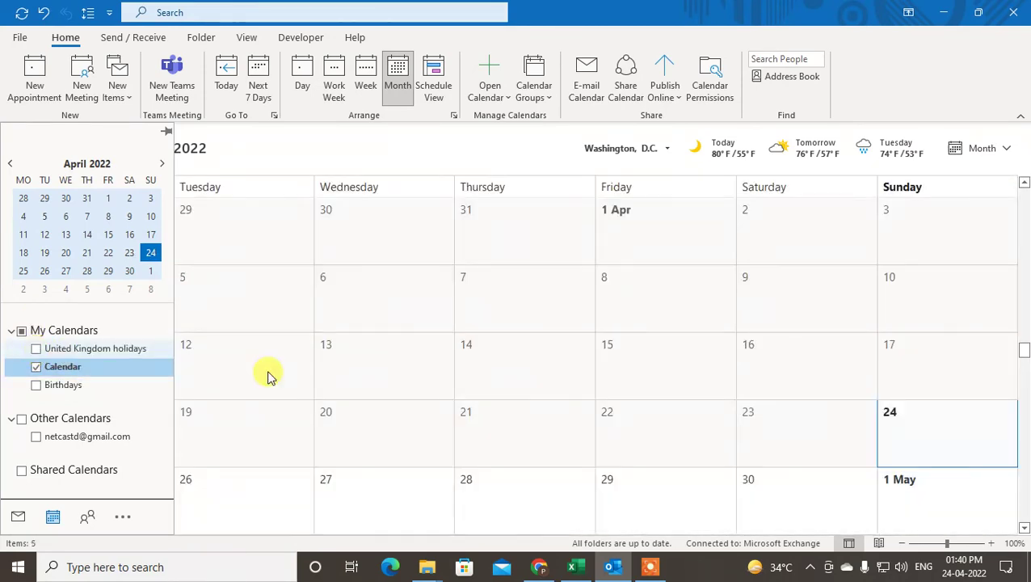
click(35, 386)
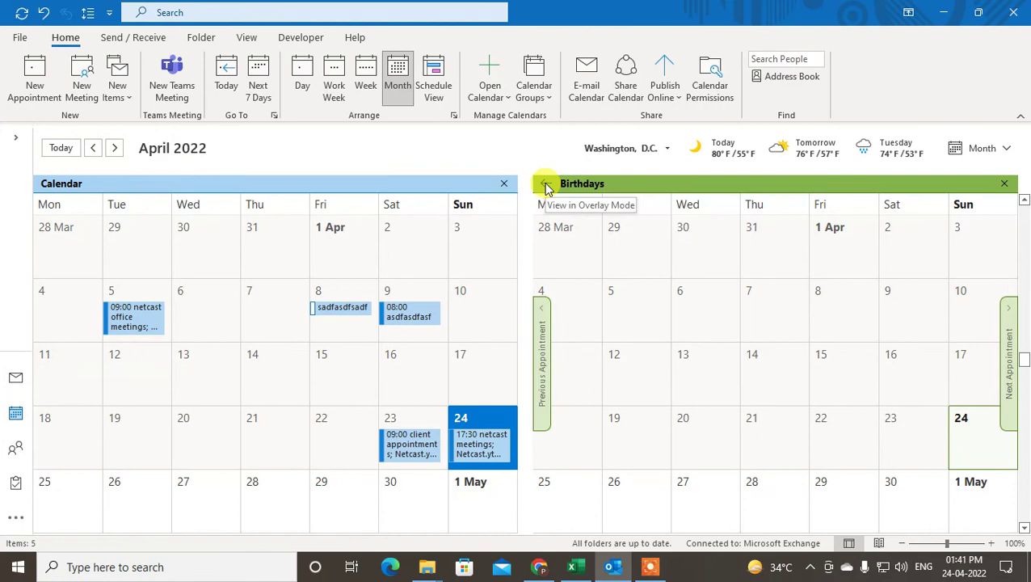
Overlay Birthdays onto the main Calendar and switch which calendar is in front.
click(546, 186)
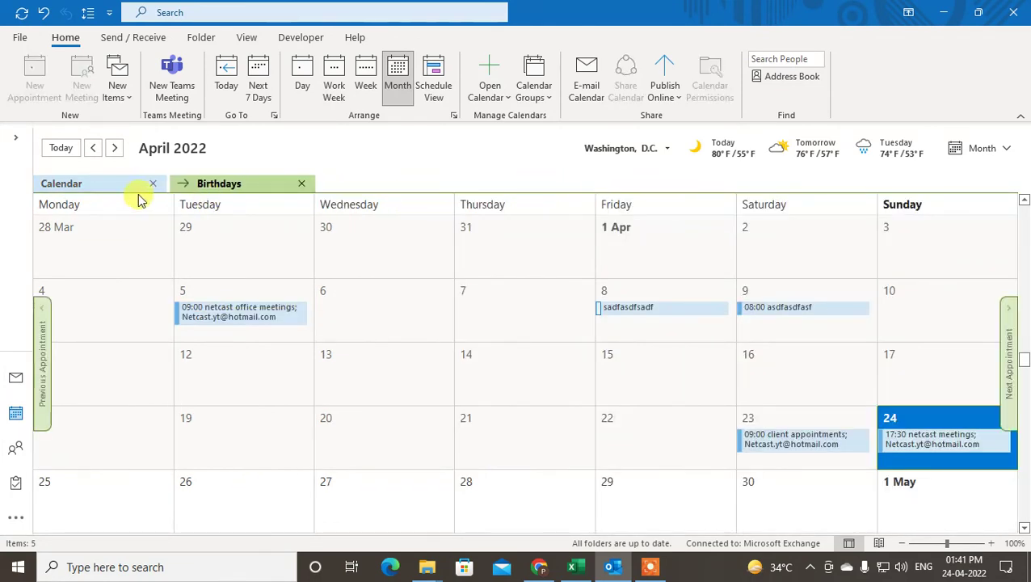
click(214, 186)
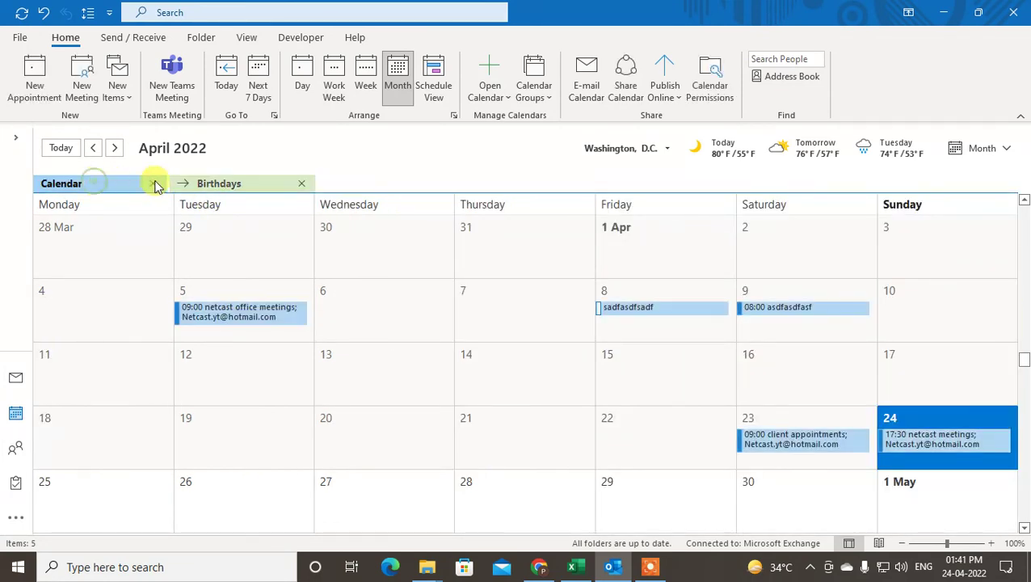
click(202, 184)
click(80, 185)
click(226, 184)
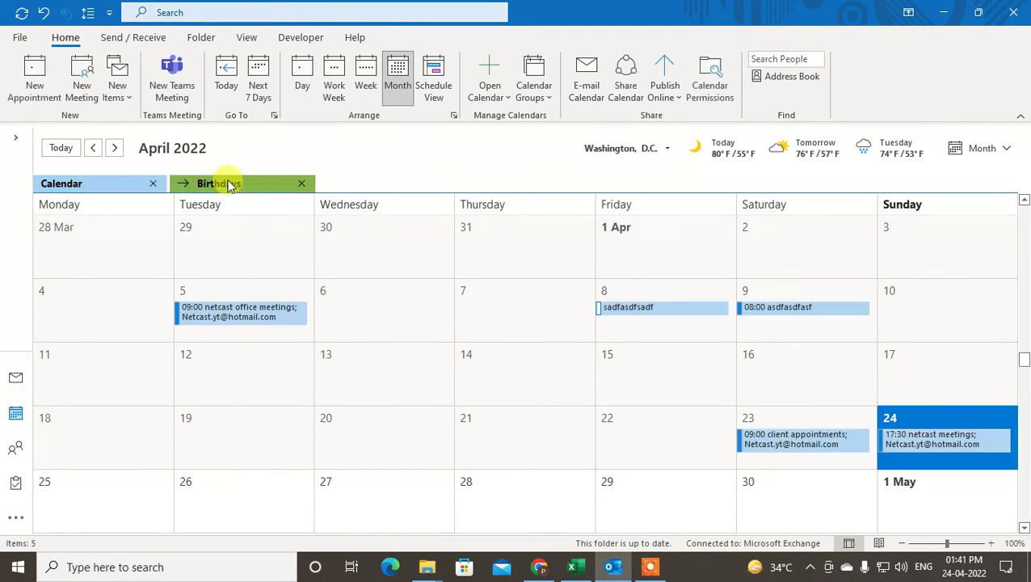
click(108, 185)
click(203, 184)
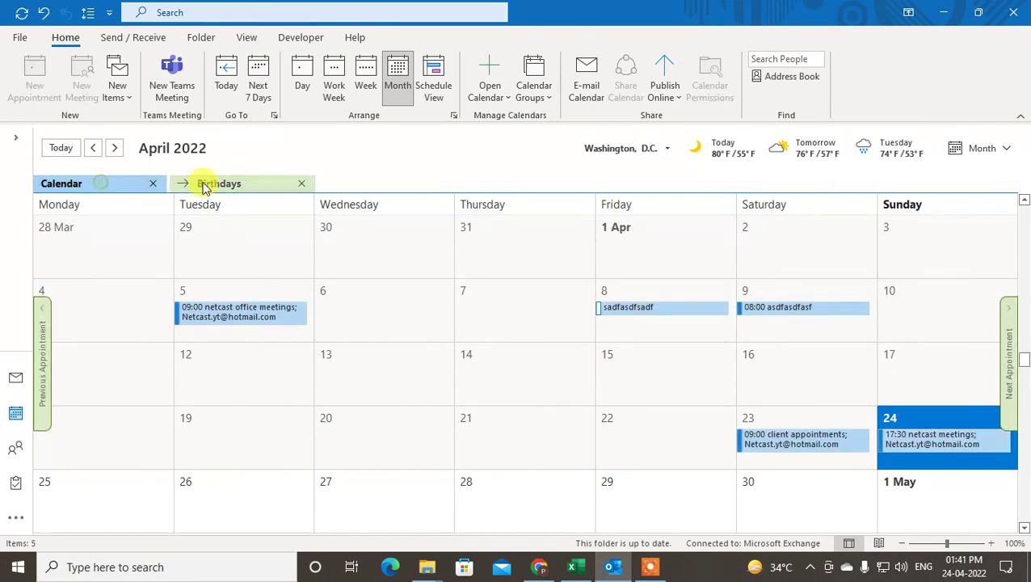
Cycle through work week, week, month and day views, ending on week 18–24 April.
click(334, 76)
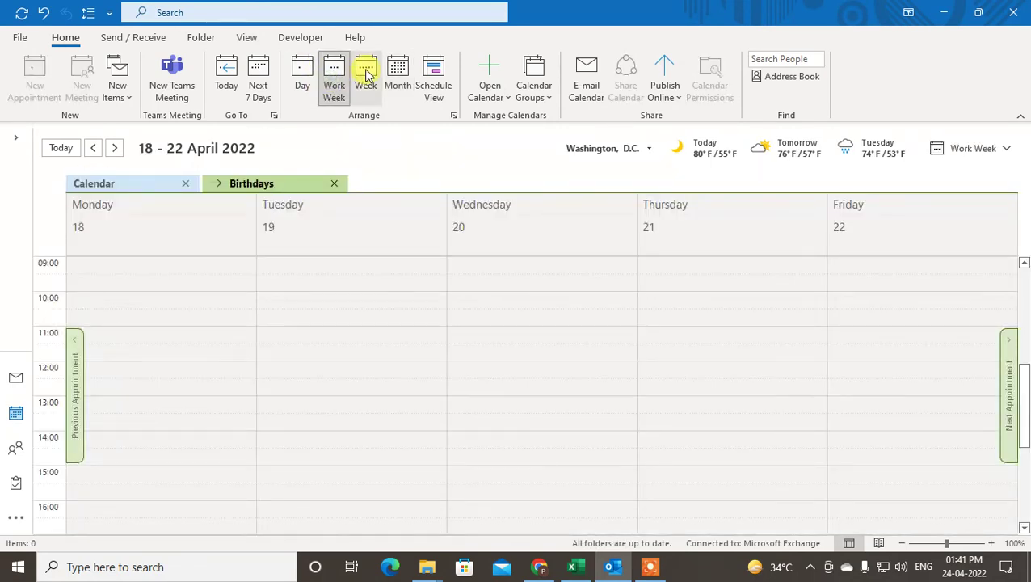
click(366, 77)
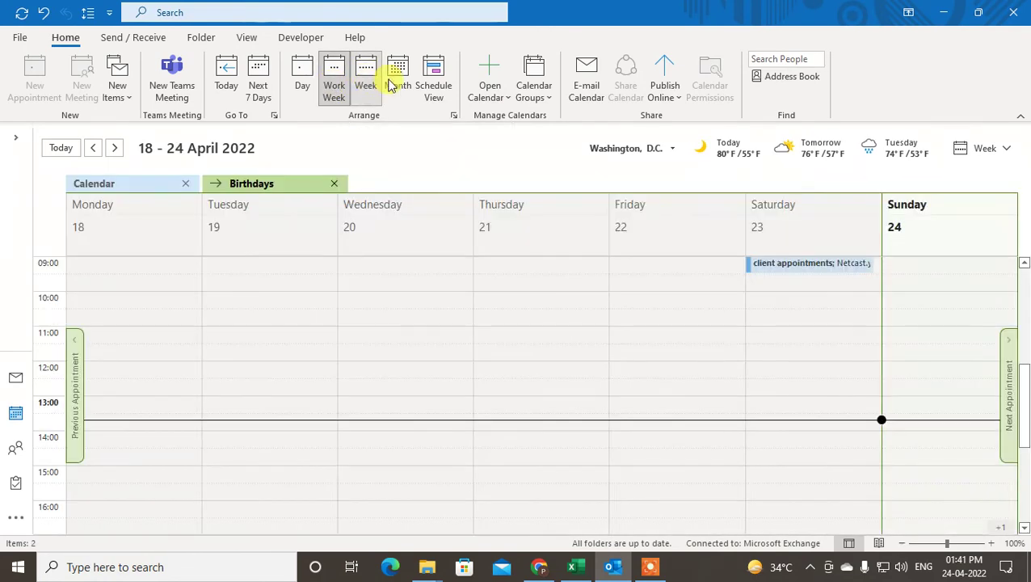
click(398, 81)
click(305, 84)
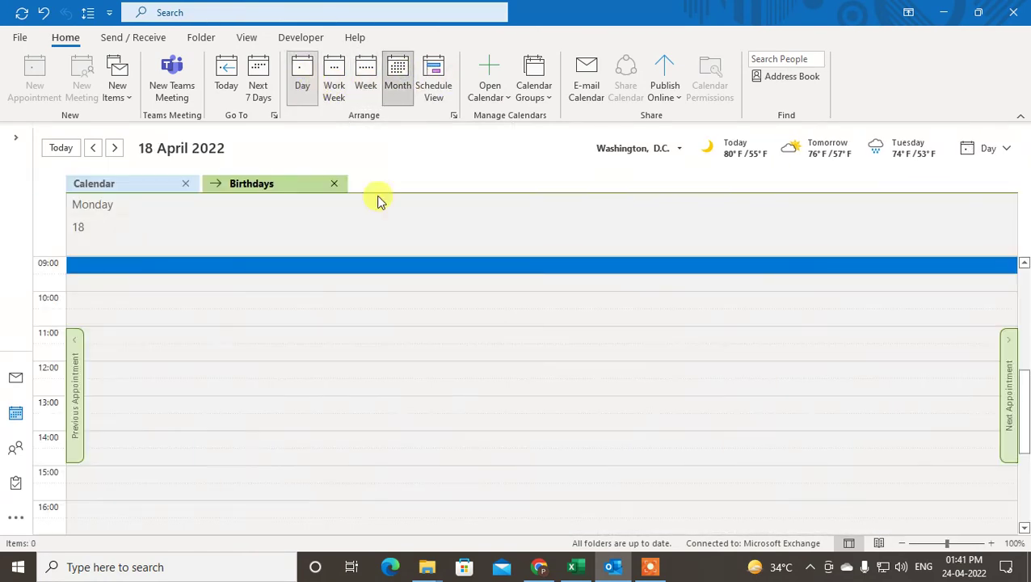
click(368, 86)
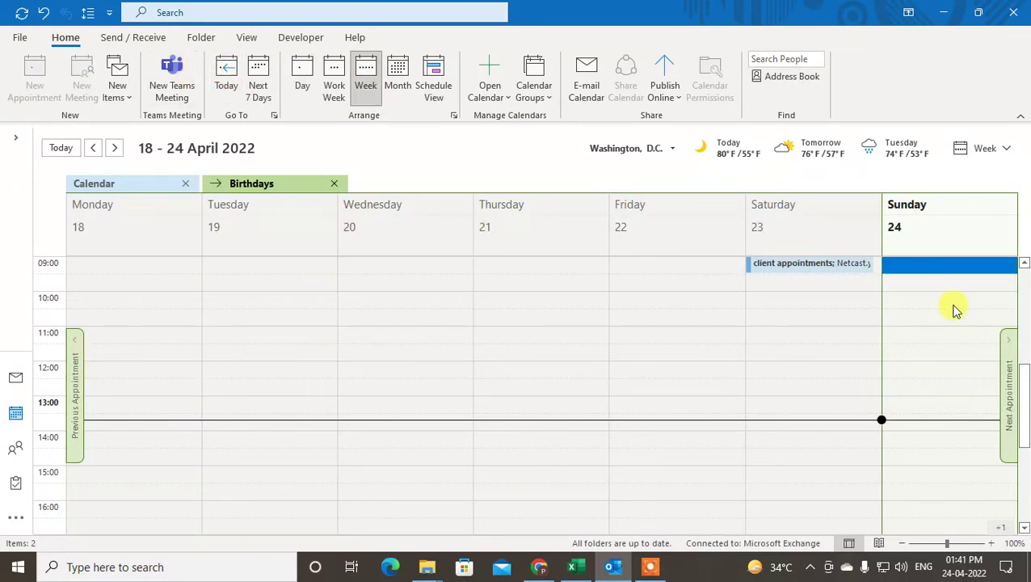
click(680, 373)
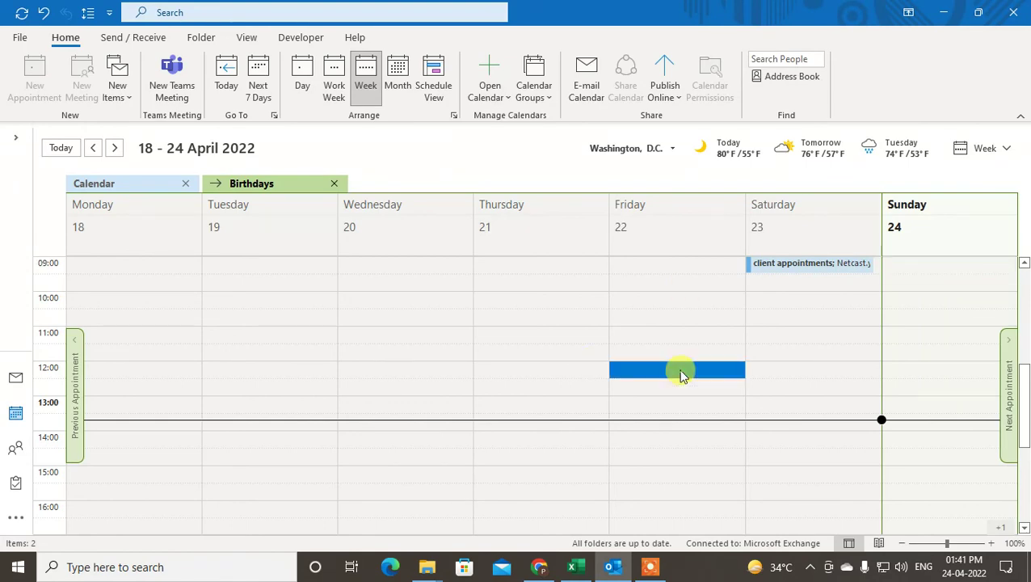